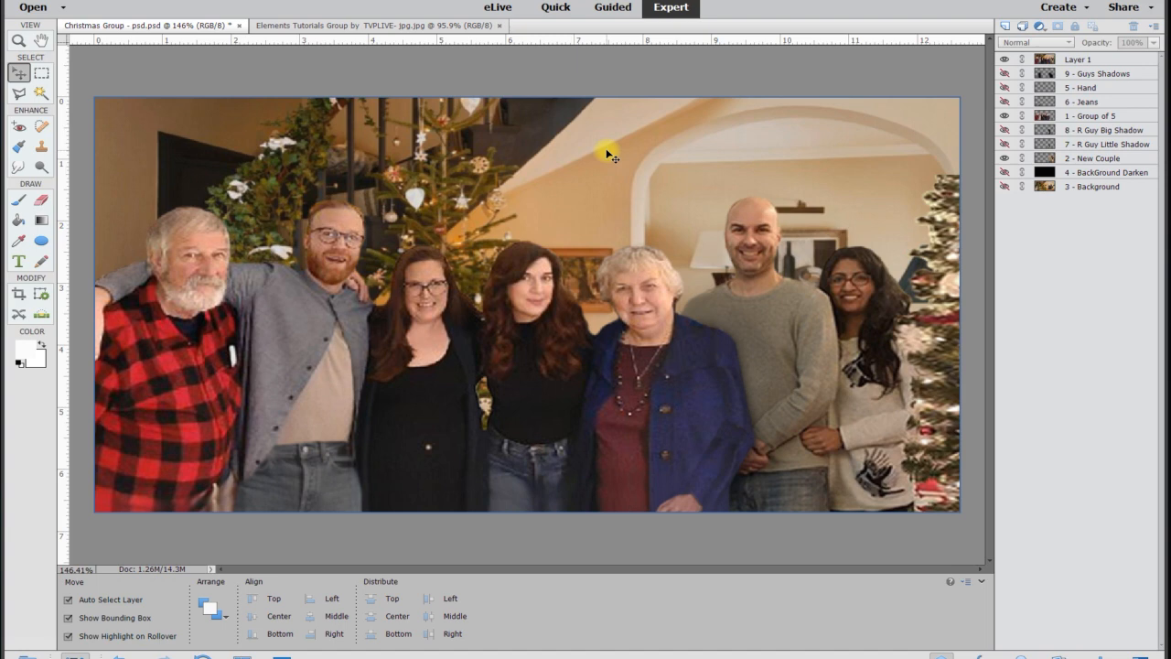
# Hide Layer 1 and the 2 - New Couple layer to isolate the 1 - Group of 5 cutout, keeping the Move tool active
pyautogui.click(1004, 61)
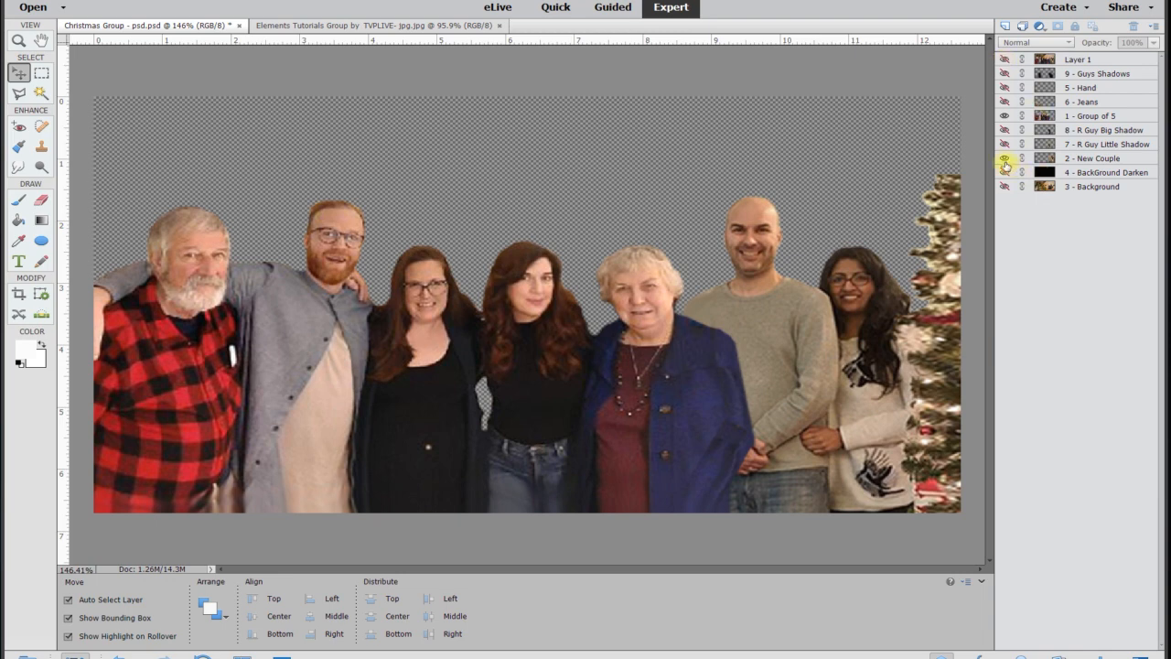
pyautogui.click(1005, 160)
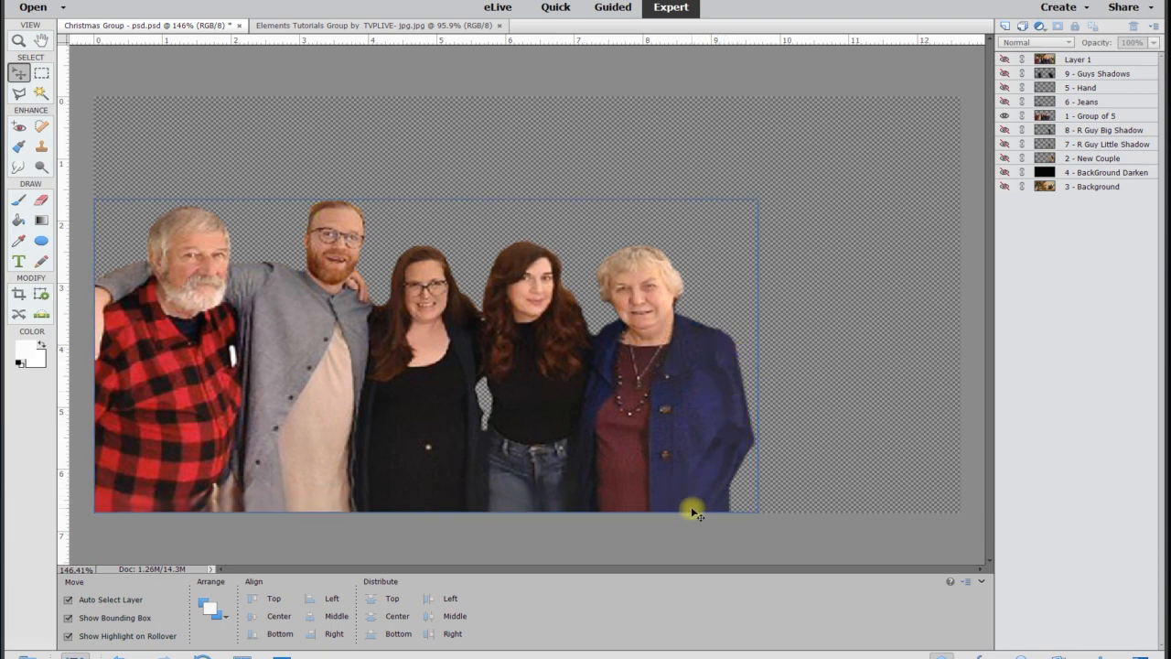
pyautogui.click(17, 167)
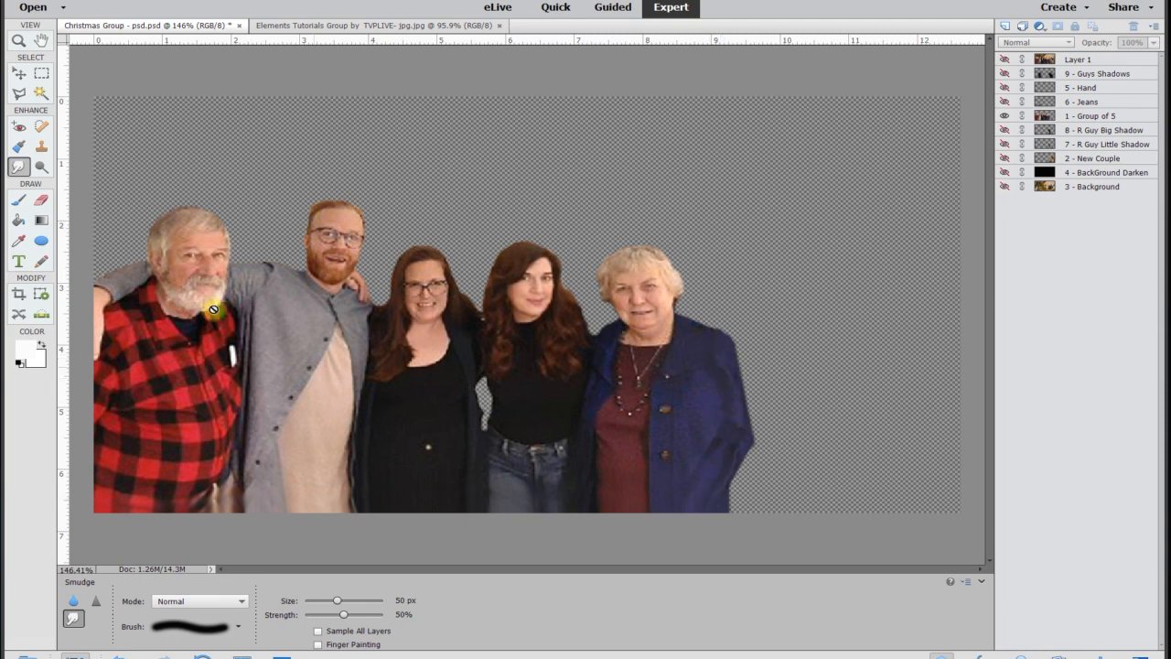
pyautogui.click(20, 75)
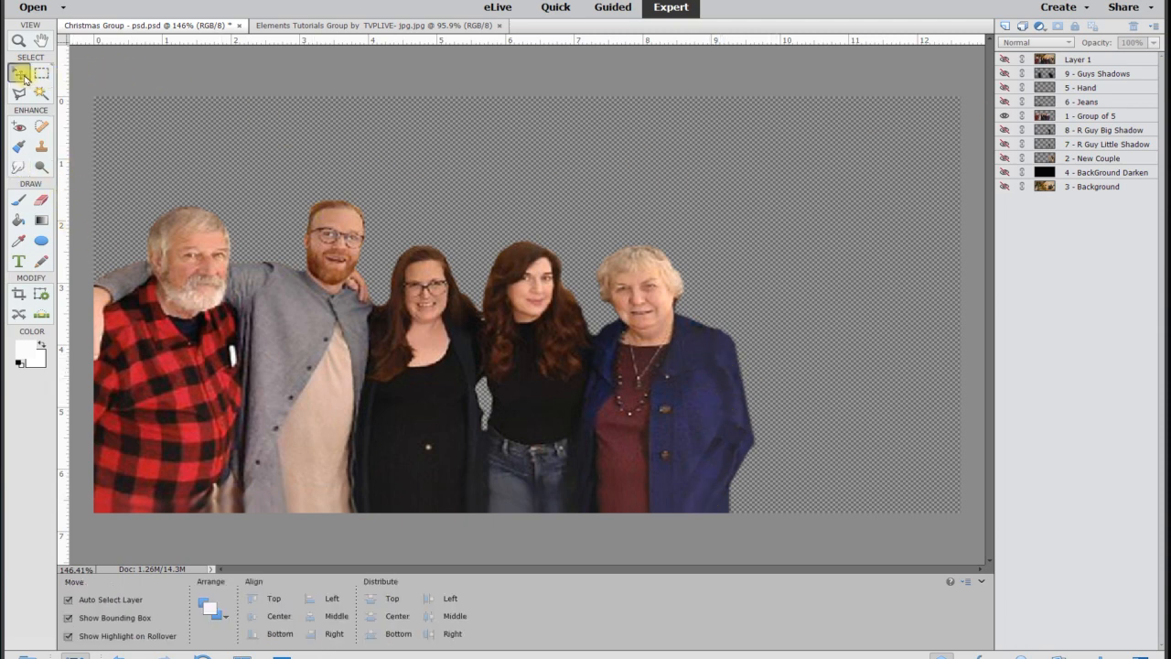
# Show the 2 - New Couple and 3 - Background layers, checking the backdrop with both people layers temporarily hidden
pyautogui.click(1004, 159)
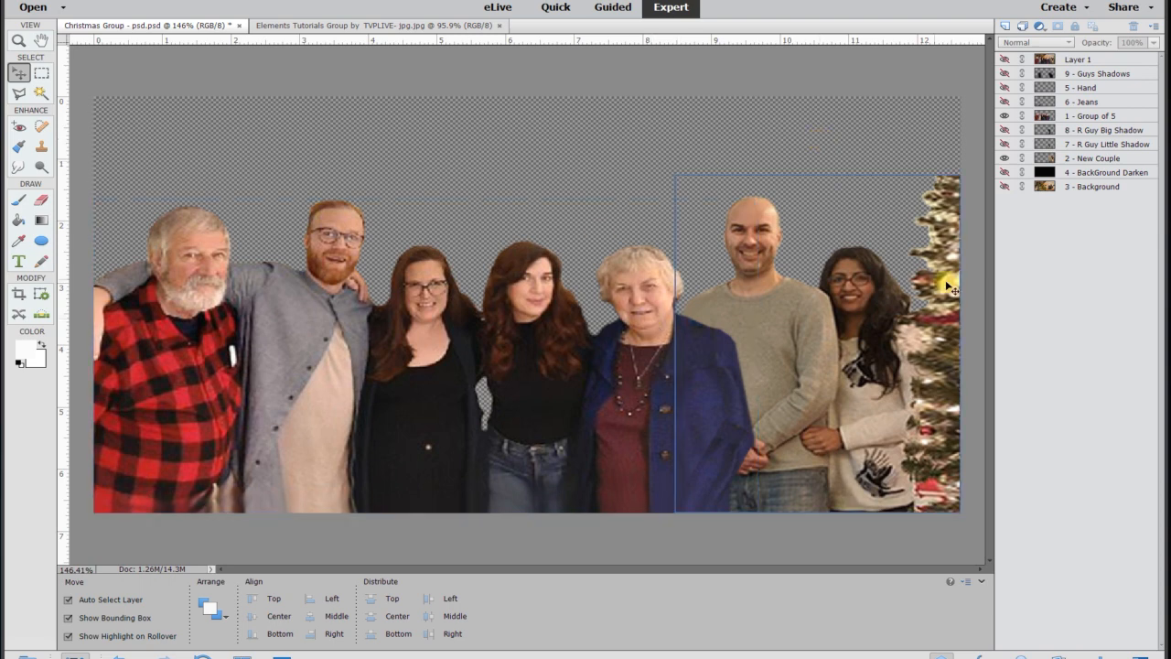
pyautogui.click(1005, 186)
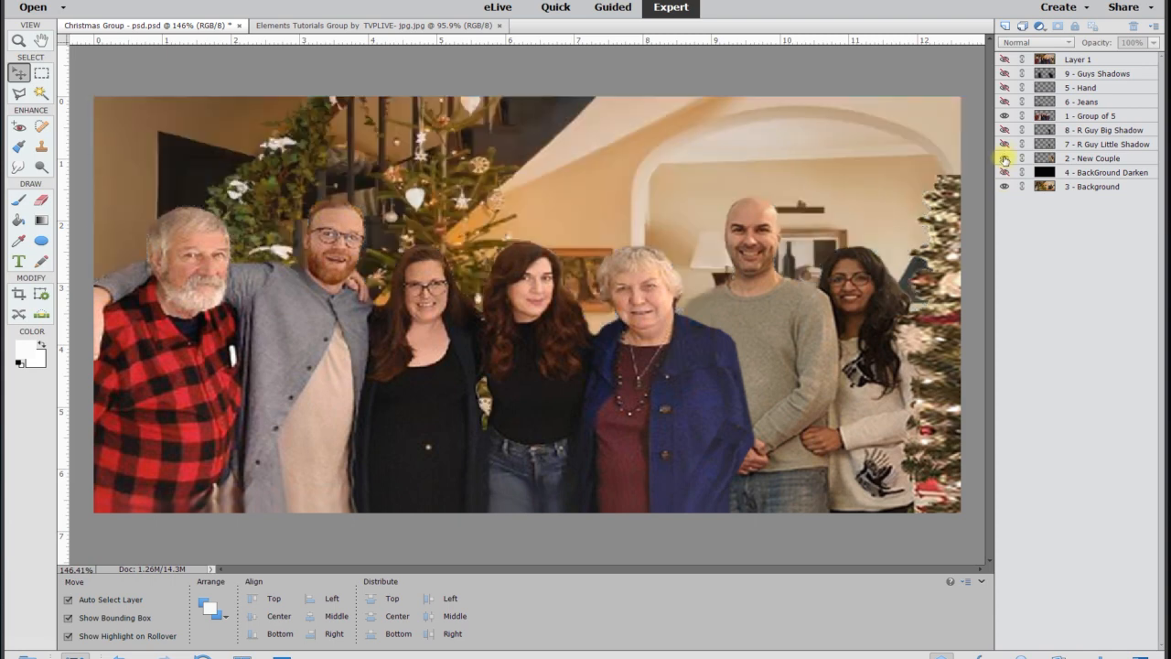
pyautogui.click(1005, 159)
pyautogui.click(1004, 117)
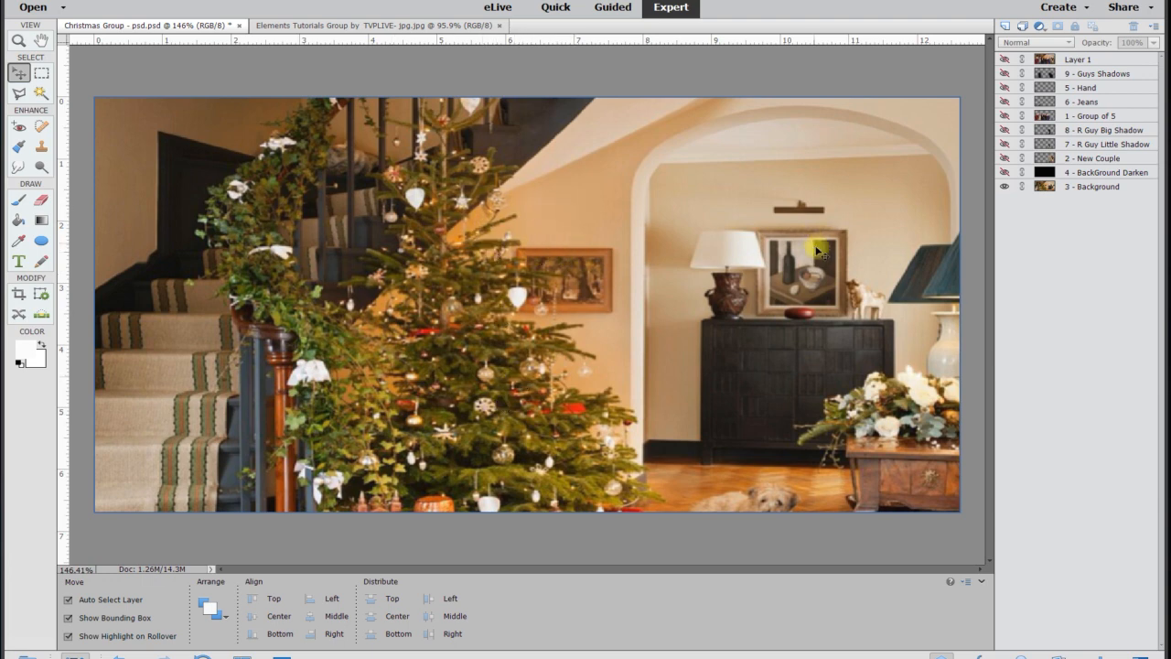
pyautogui.click(1005, 159)
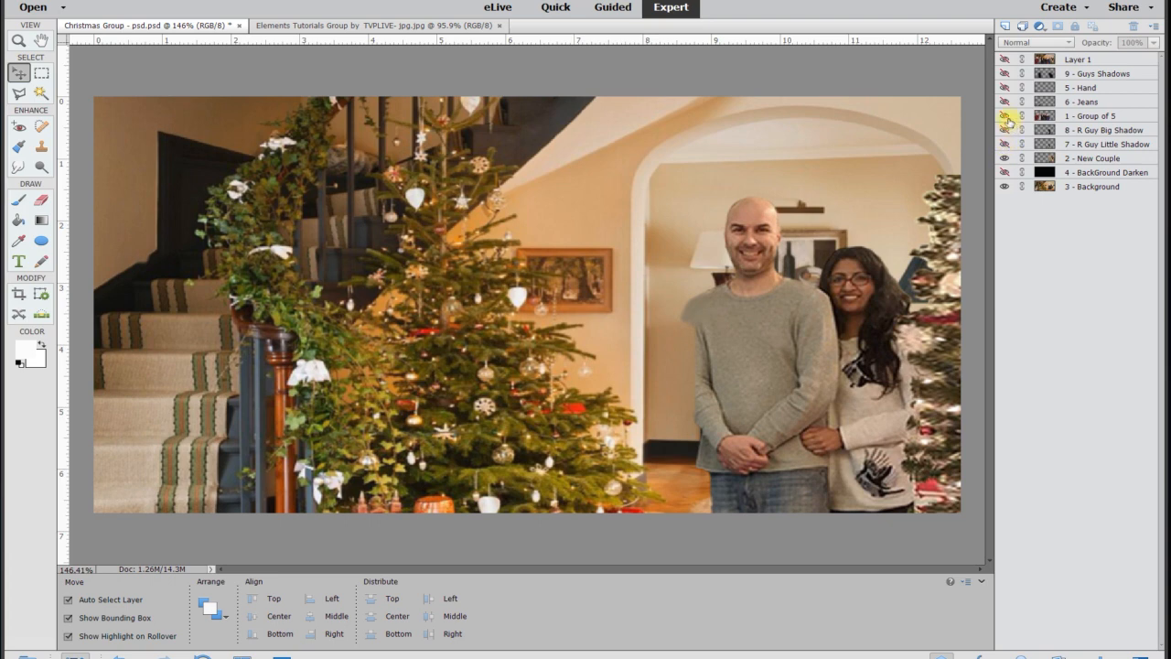
pyautogui.click(1006, 116)
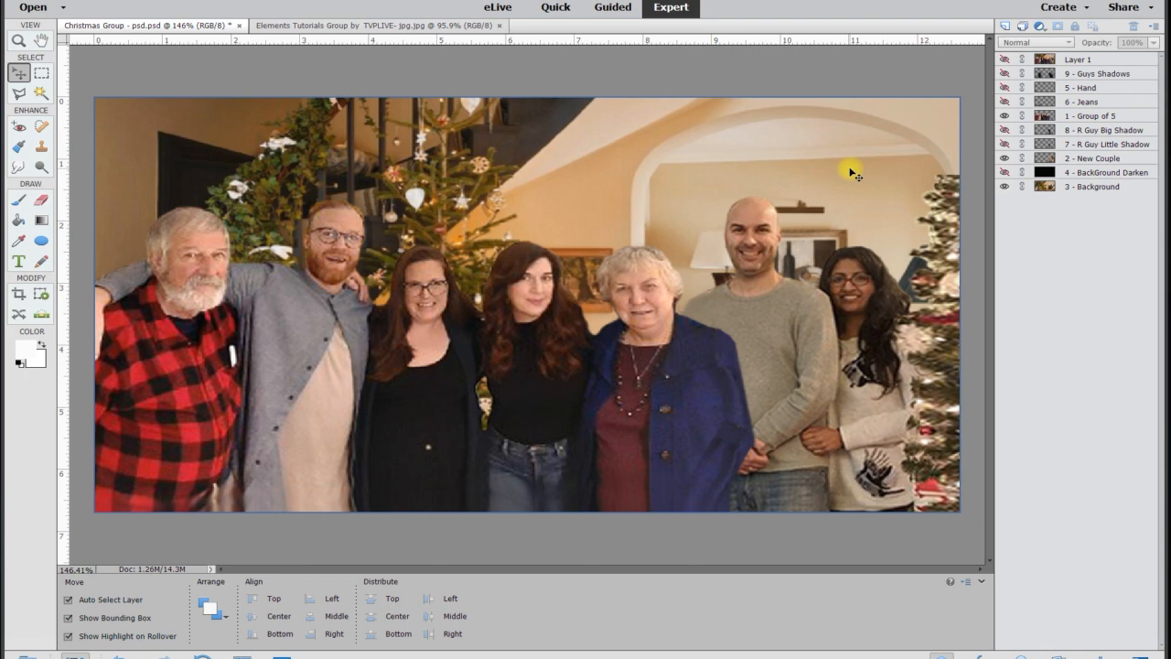
# Show the 4 - BackGround Darken layer, comparing the image with and without it, and select that layer
pyautogui.click(1006, 173)
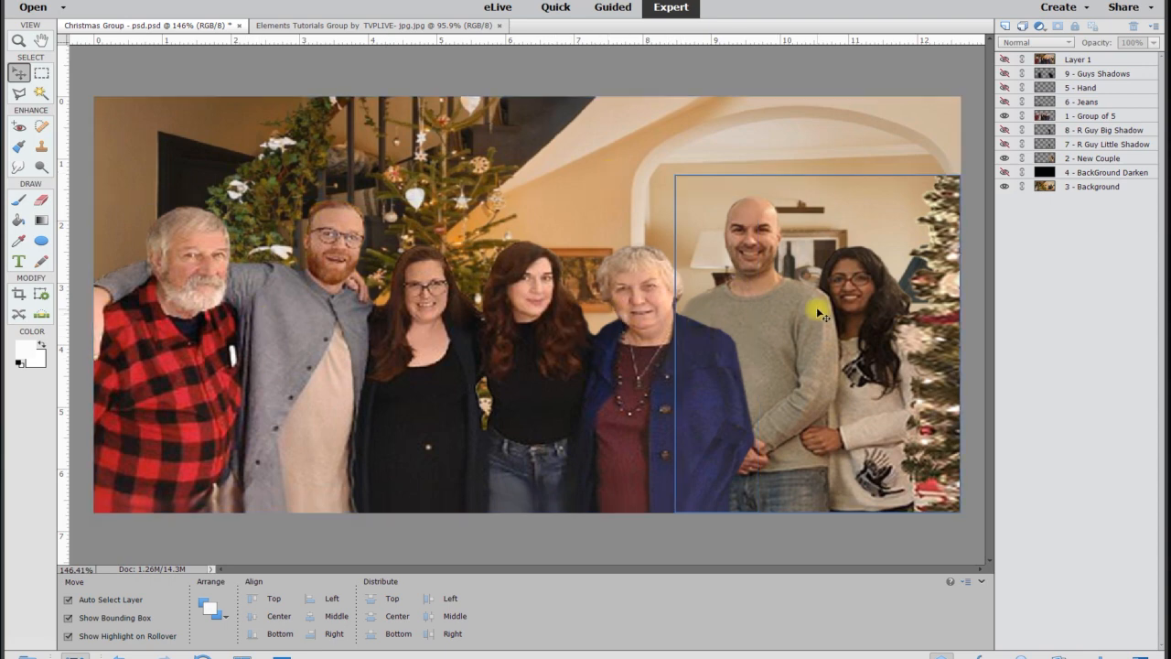
pyautogui.click(1006, 174)
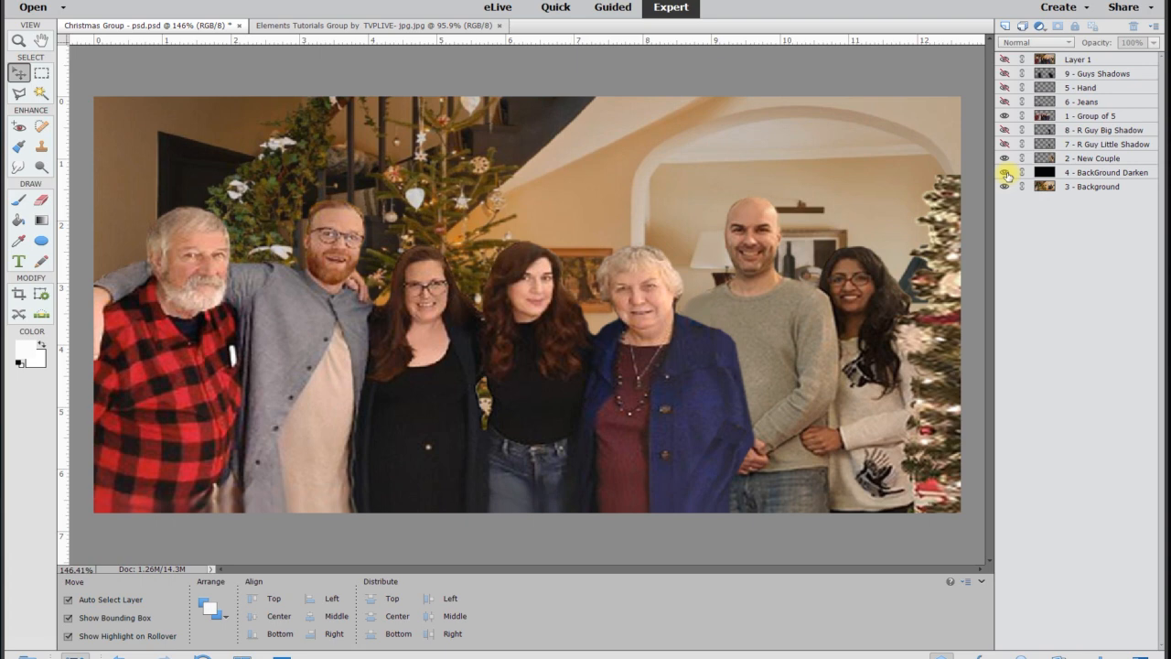
pyautogui.click(1082, 174)
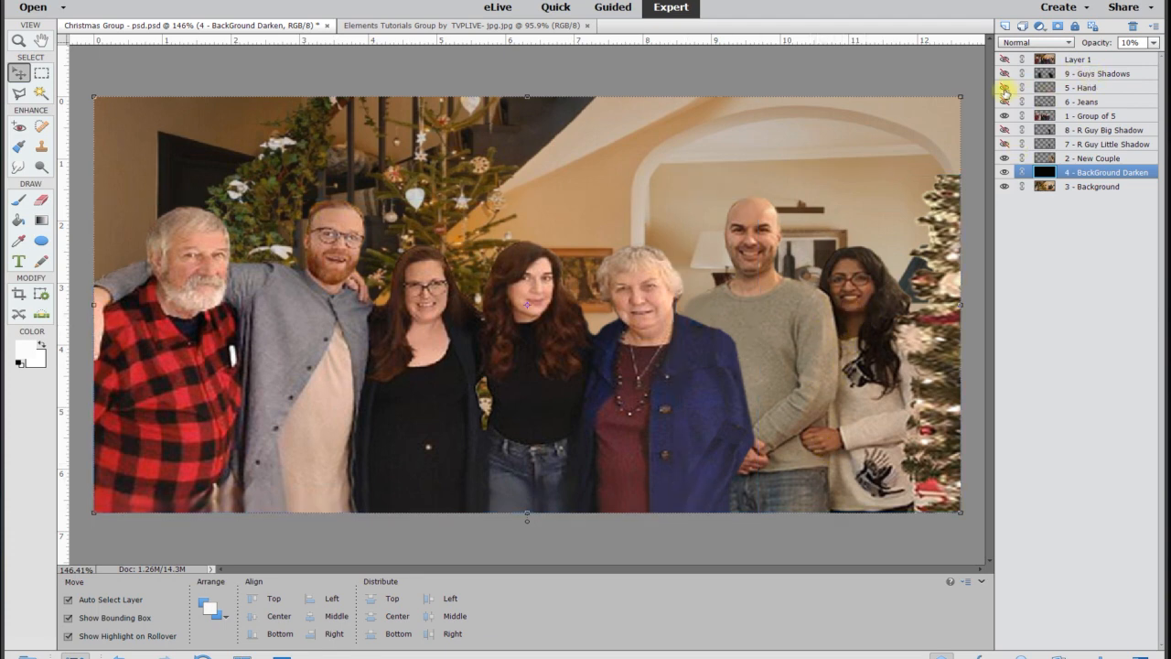
# Show the 5 - Hand and 6 - Jeans layers
pyautogui.click(1005, 89)
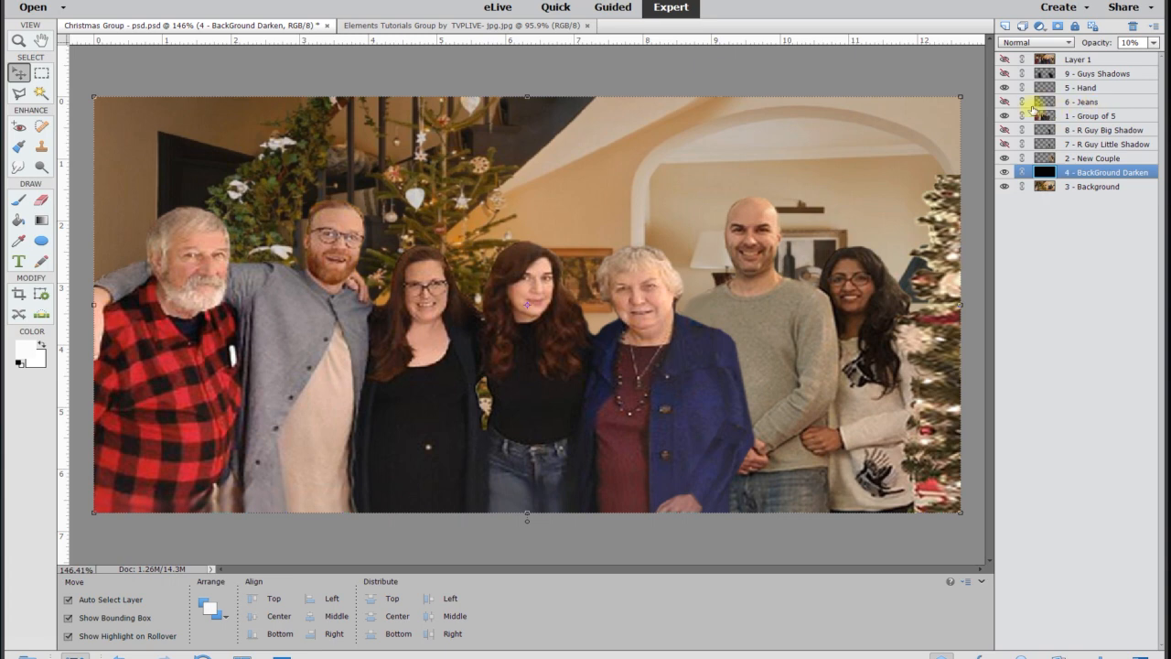
pyautogui.click(1005, 102)
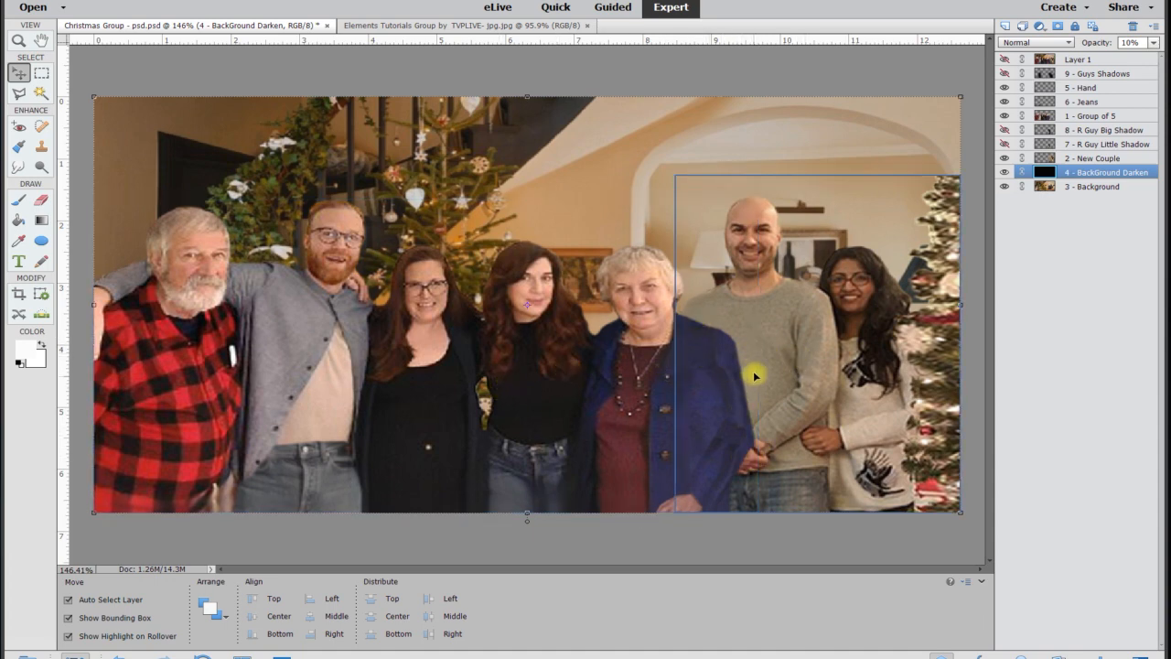
# Toggle the 7 - R Guy Little Shadow layer to compare its effect, and leave it shown
pyautogui.click(1005, 144)
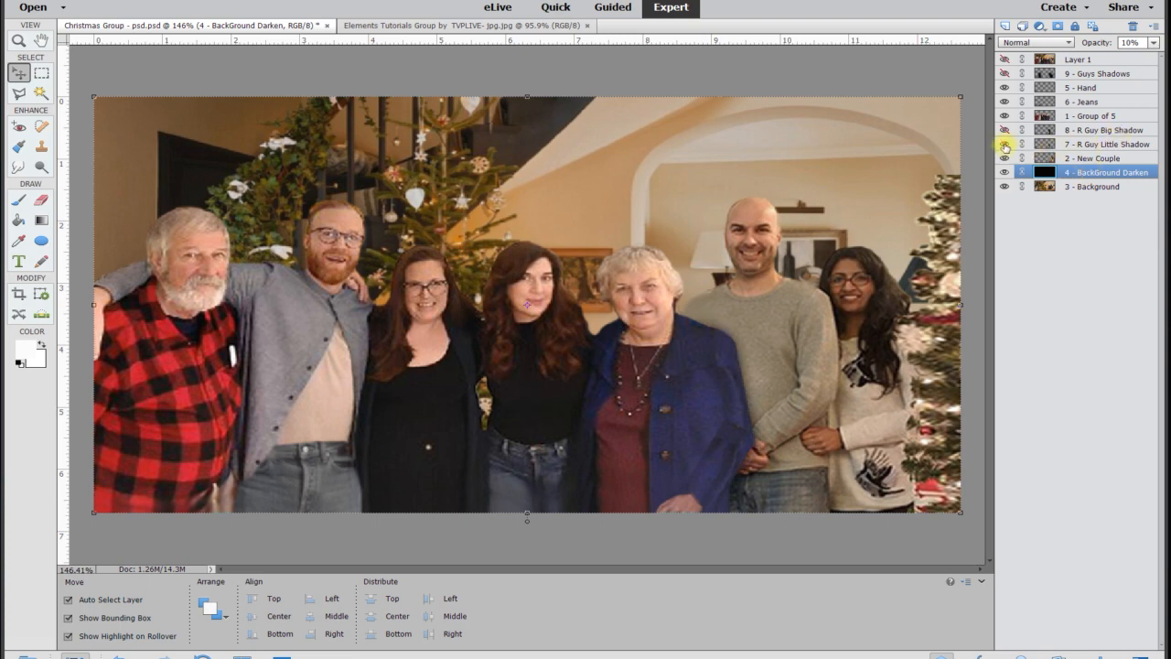
pyautogui.click(1005, 145)
pyautogui.click(1005, 145)
pyautogui.click(1005, 145)
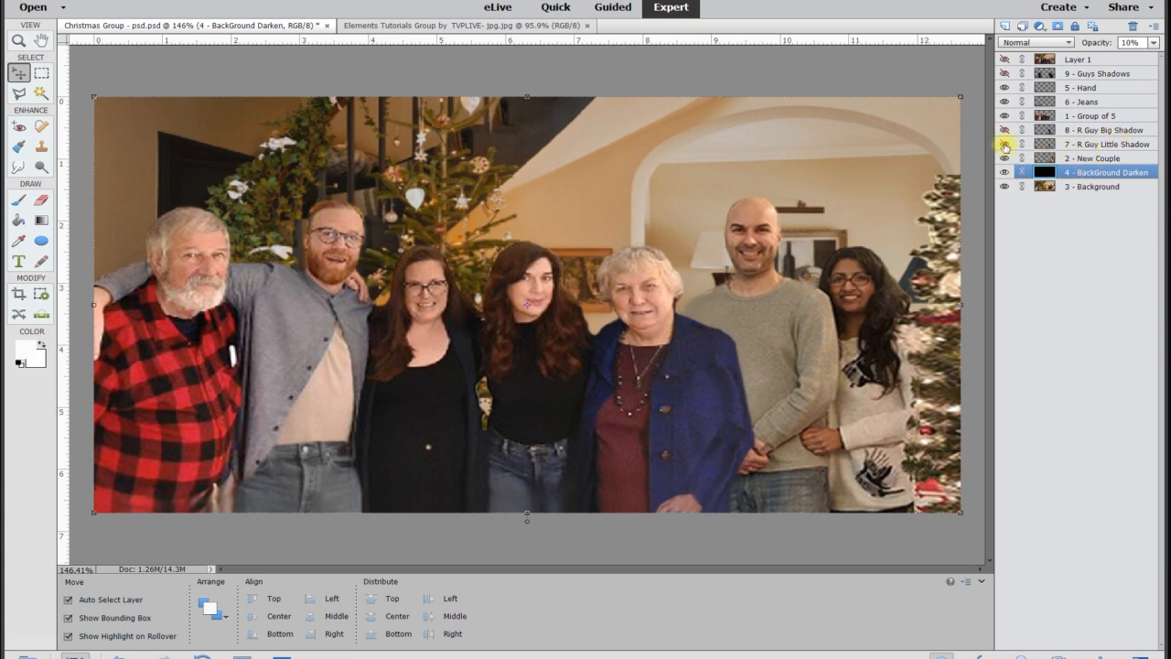
pyautogui.click(1005, 144)
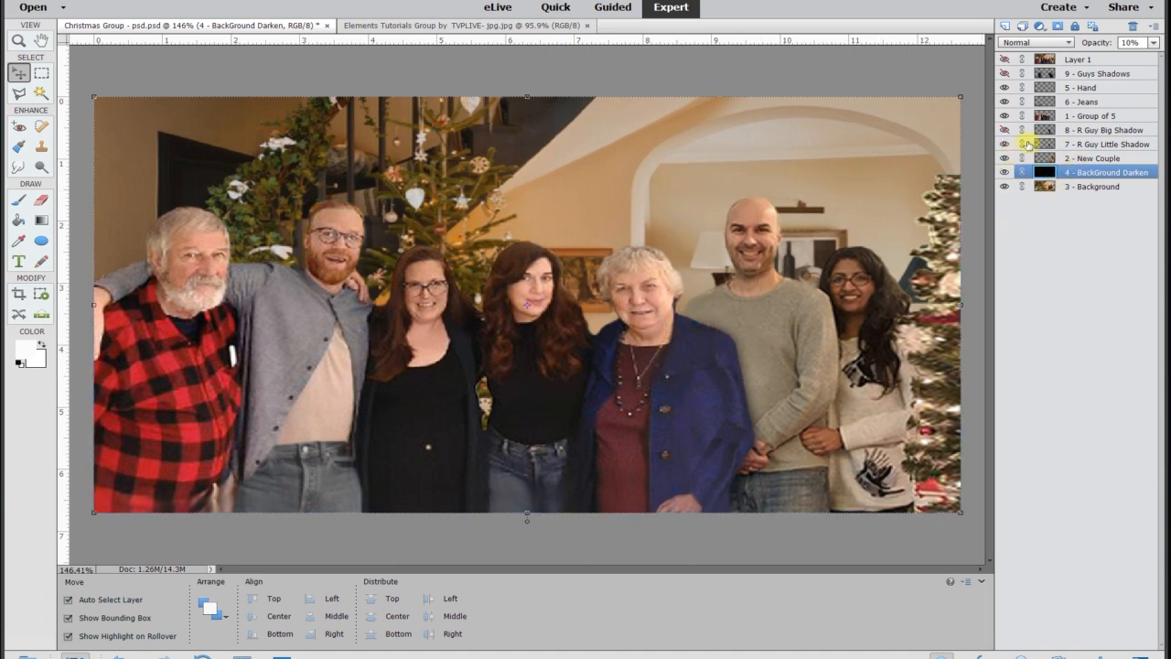
# Set the opacity of the 7 - R Guy Little Shadow layer to 55%
pyautogui.click(1087, 145)
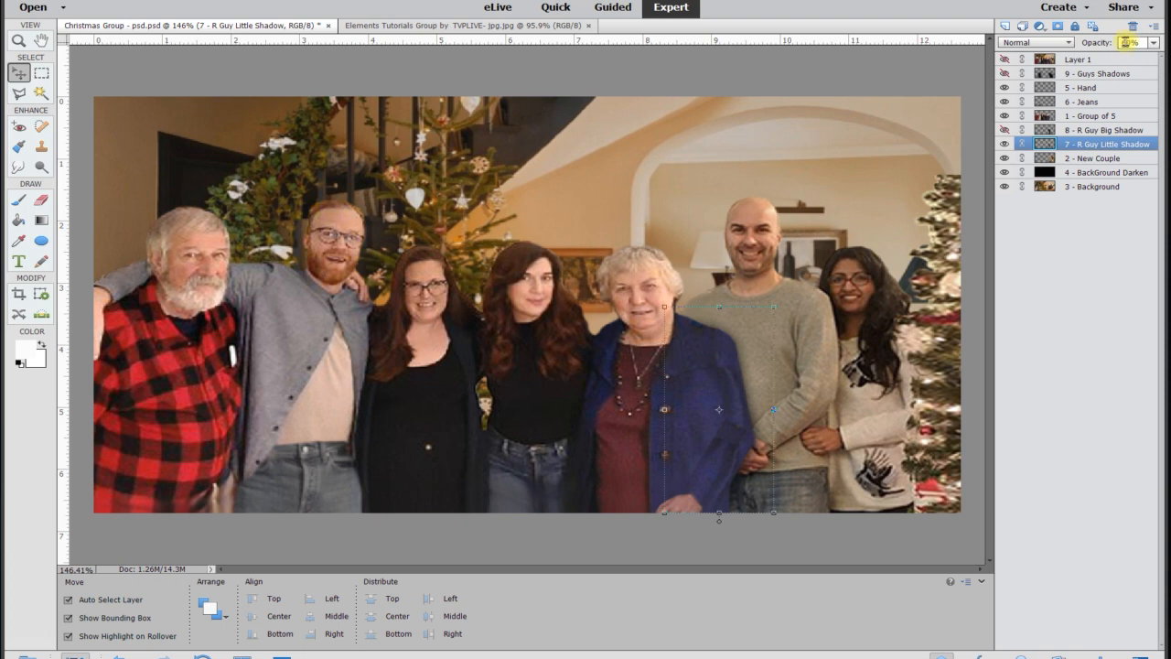
pyautogui.moveTo(1133, 42); pyautogui.dragTo(1085, 47)
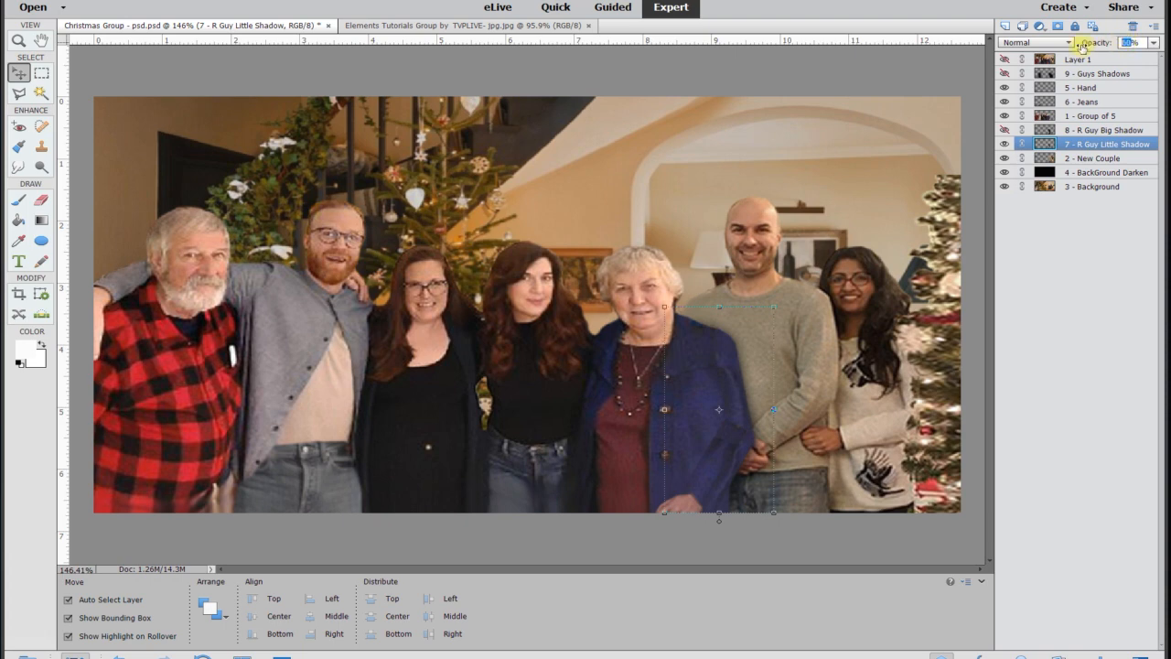
pyautogui.write('55')
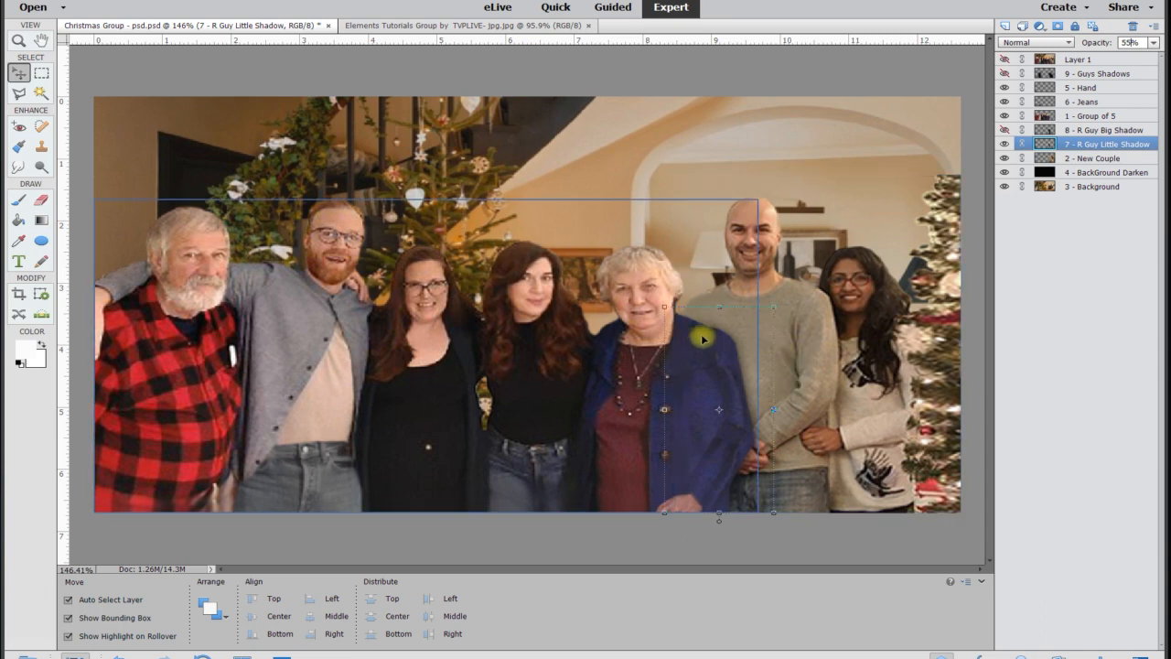
# Toggle the 8 - R Guy Big Shadow layer to compare its effect, and leave it shown
pyautogui.click(1005, 130)
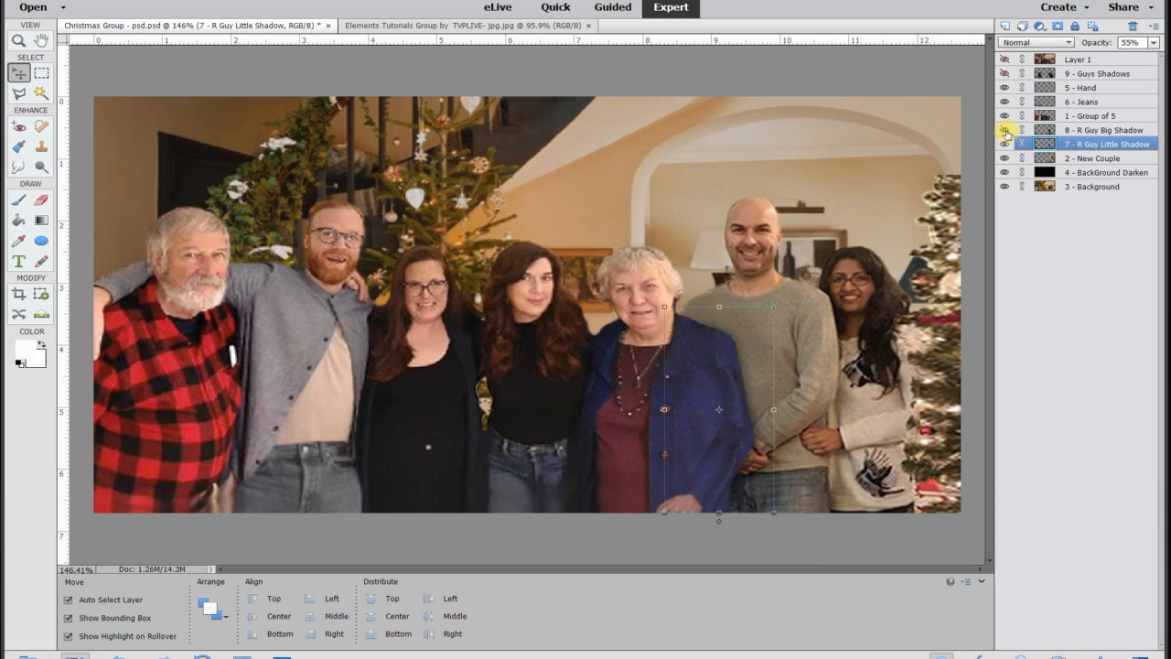
pyautogui.click(1004, 130)
pyautogui.click(1005, 130)
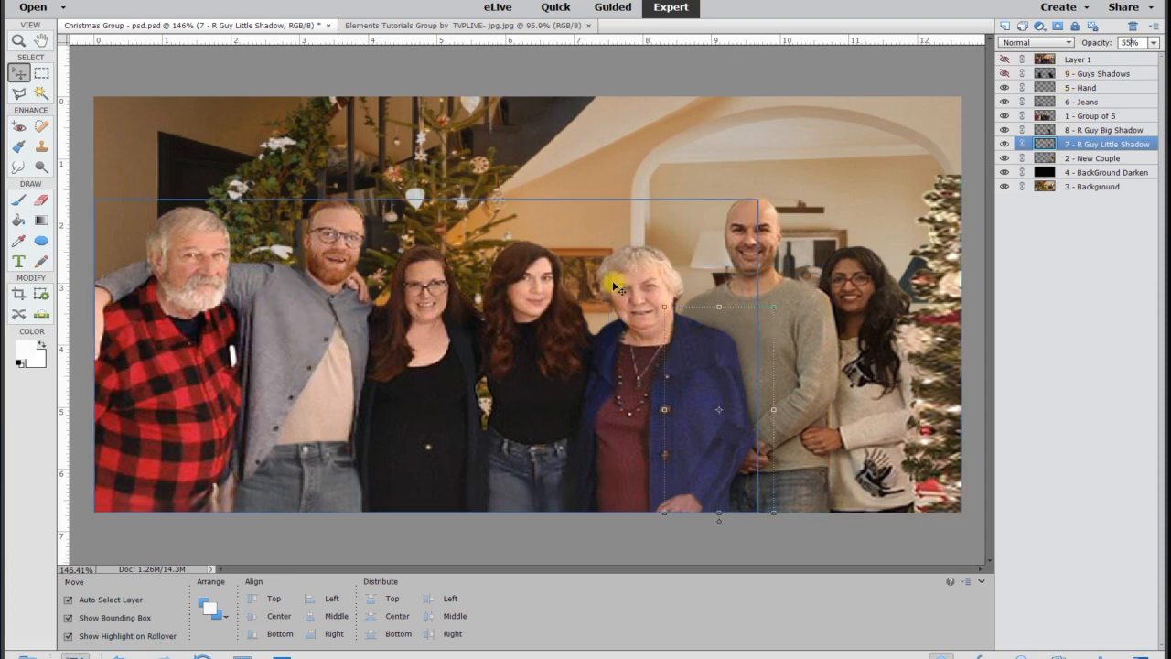
# Toggle the 9 - Guys Shadows layer repeatedly to compare its effect, leave it shown, and deselect all layers
pyautogui.click(1005, 74)
pyautogui.click(1005, 74)
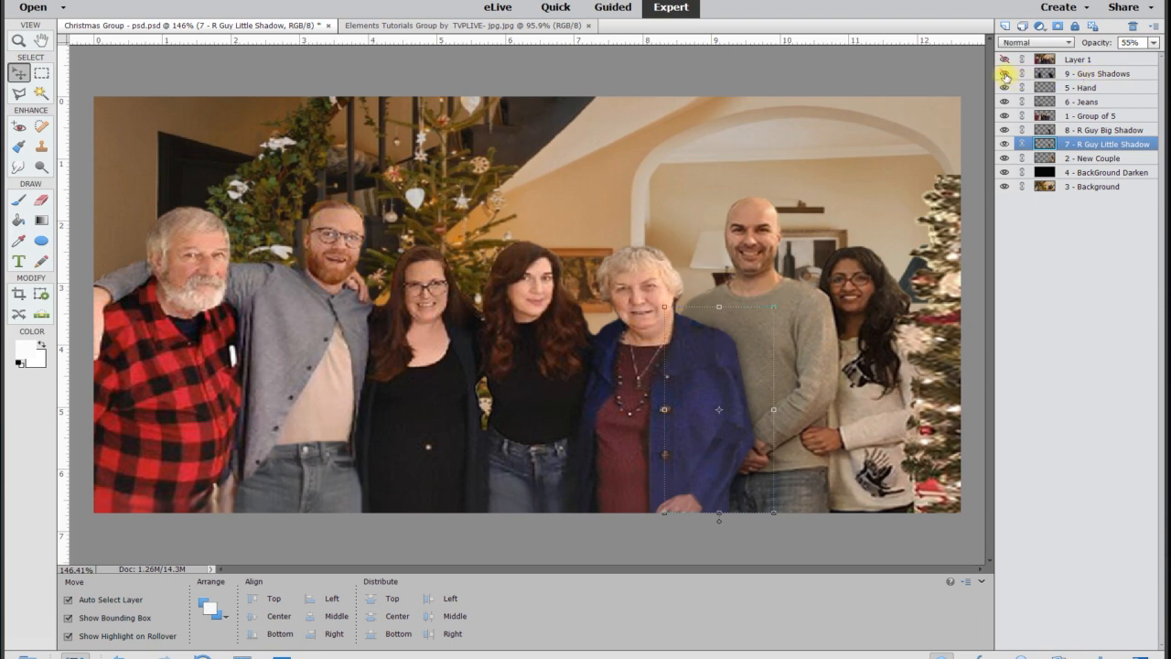
pyautogui.click(1005, 74)
pyautogui.click(1005, 74)
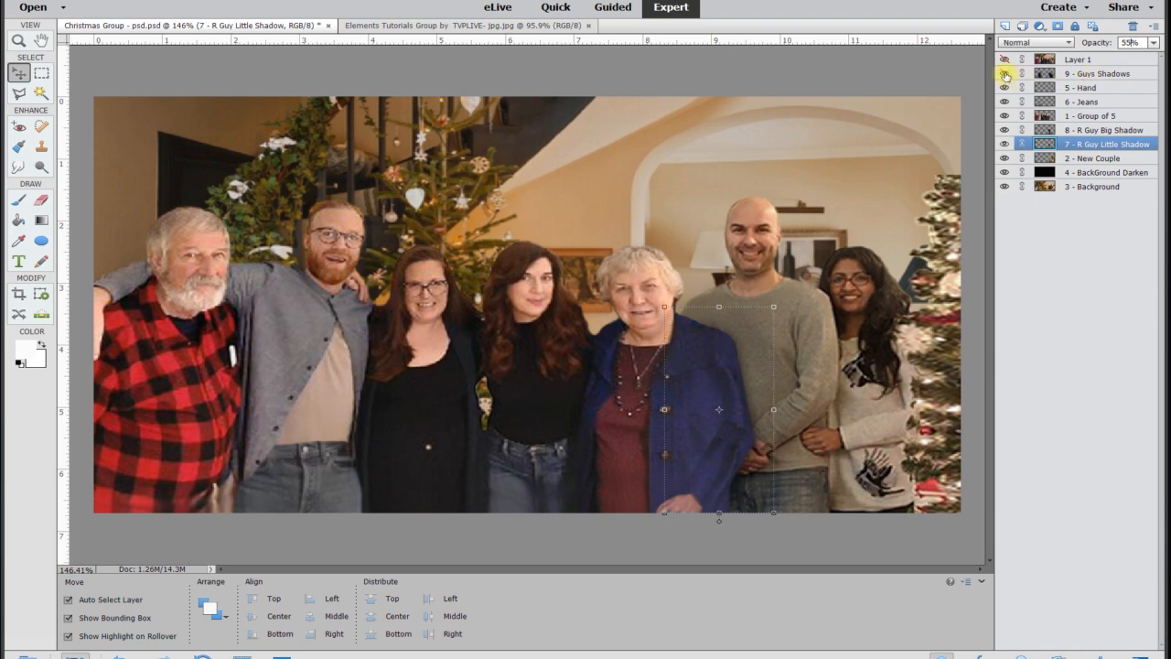
pyautogui.click(1005, 74)
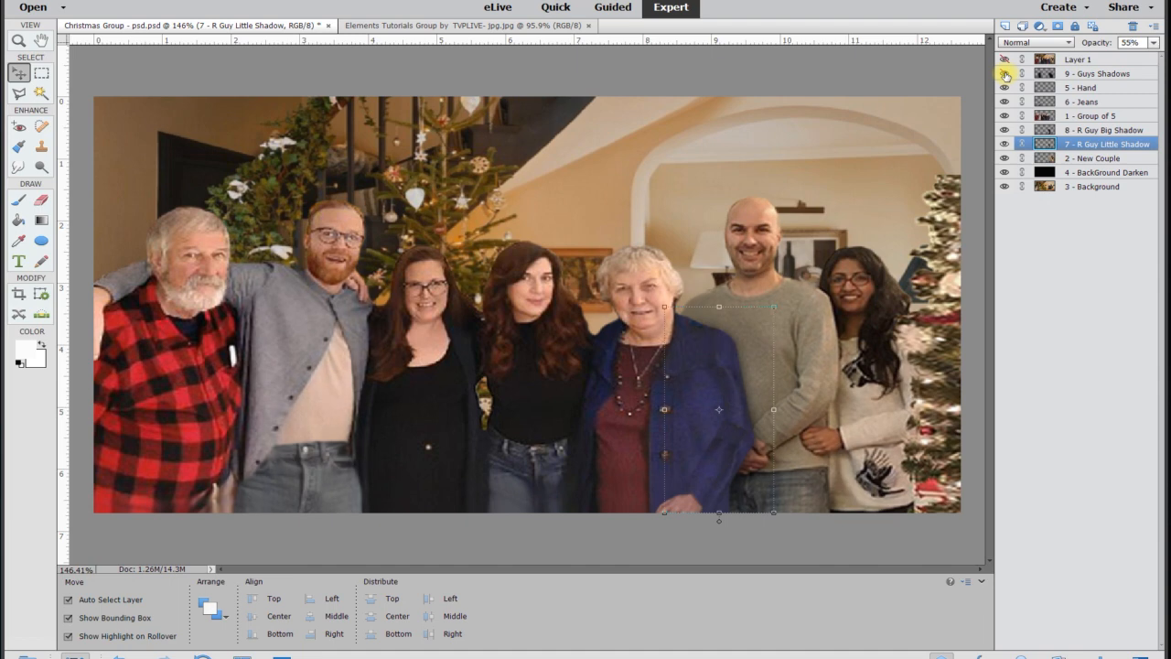
pyautogui.click(1004, 74)
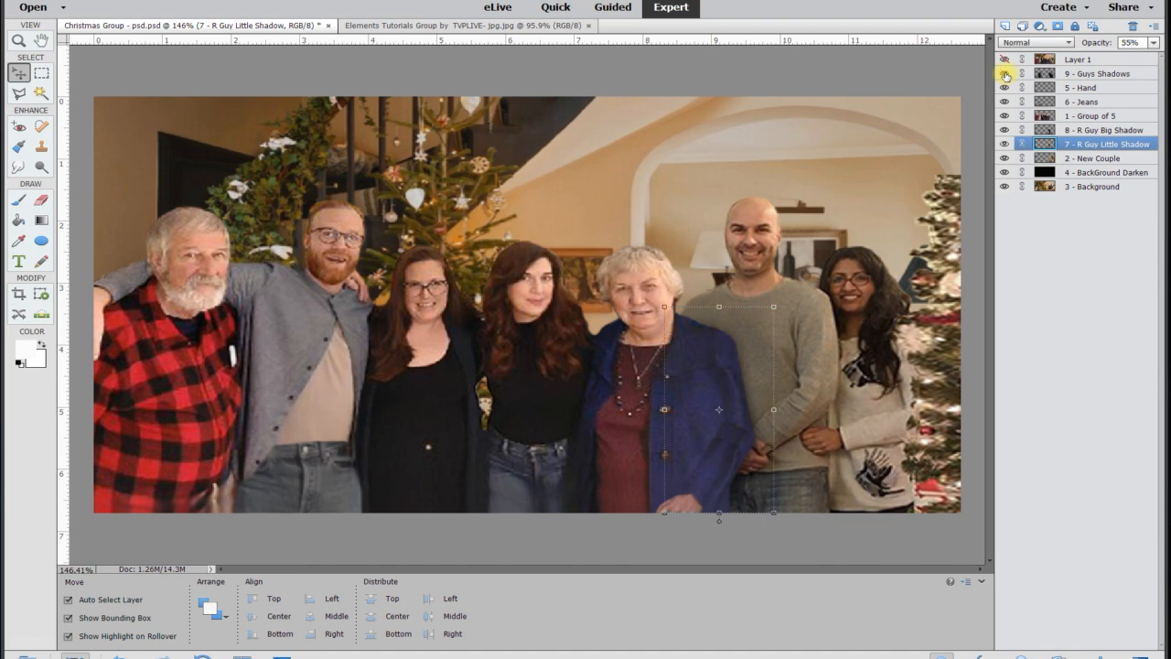
pyautogui.click(872, 76)
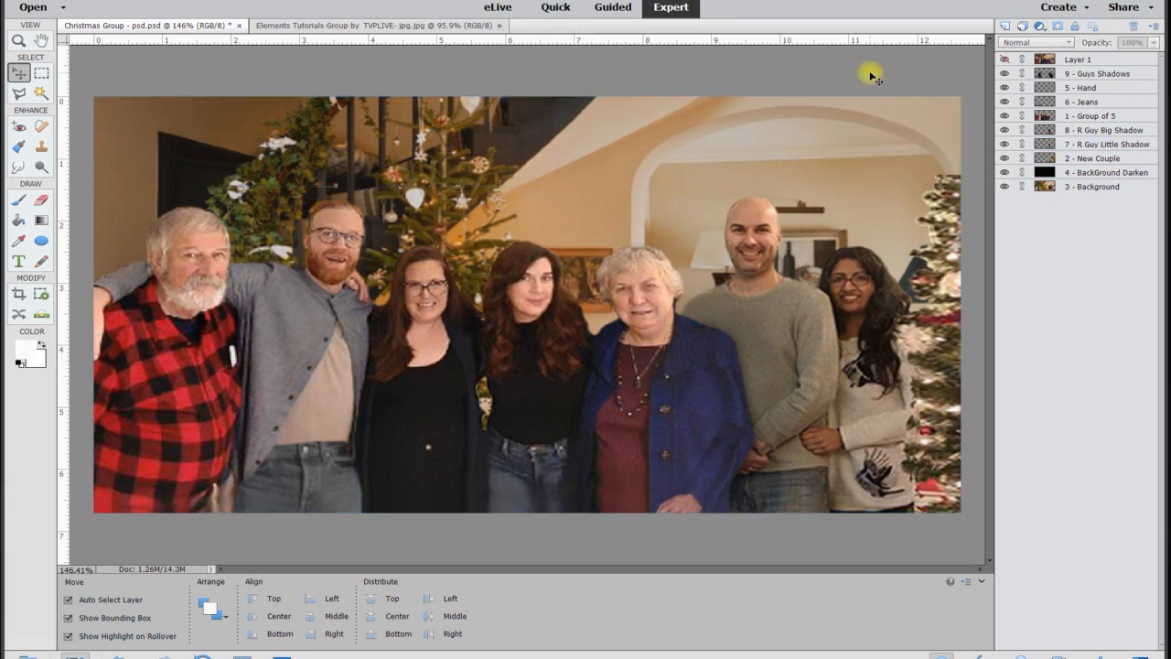